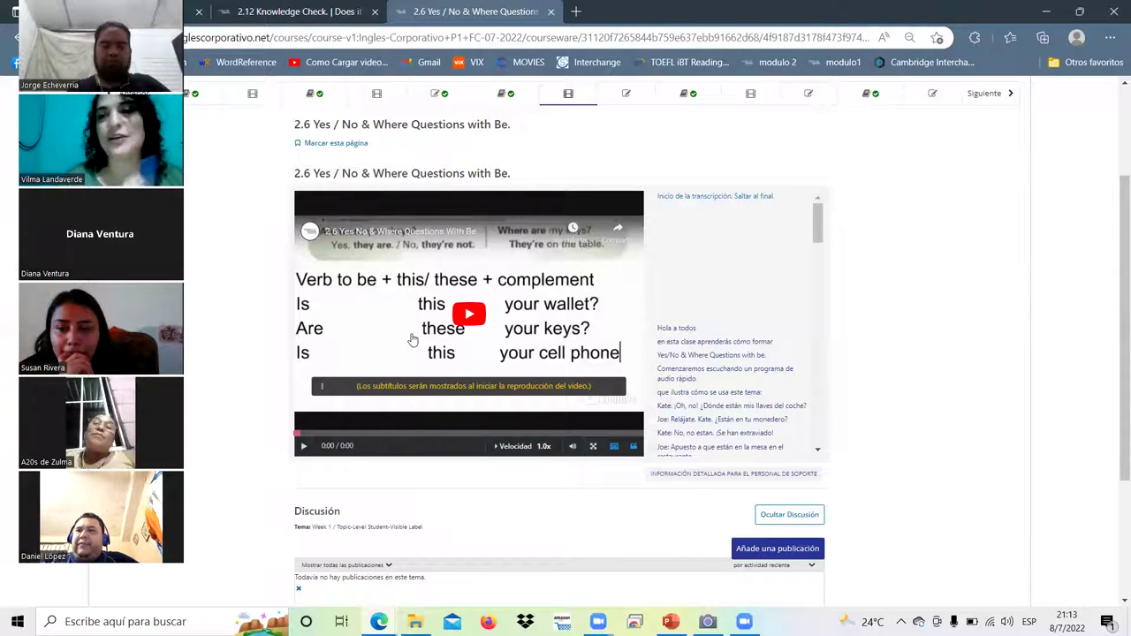
Step: Go to the 2.7 Knowledge Check unit and point out its English instructions
scroll(880, 230, up, 1)
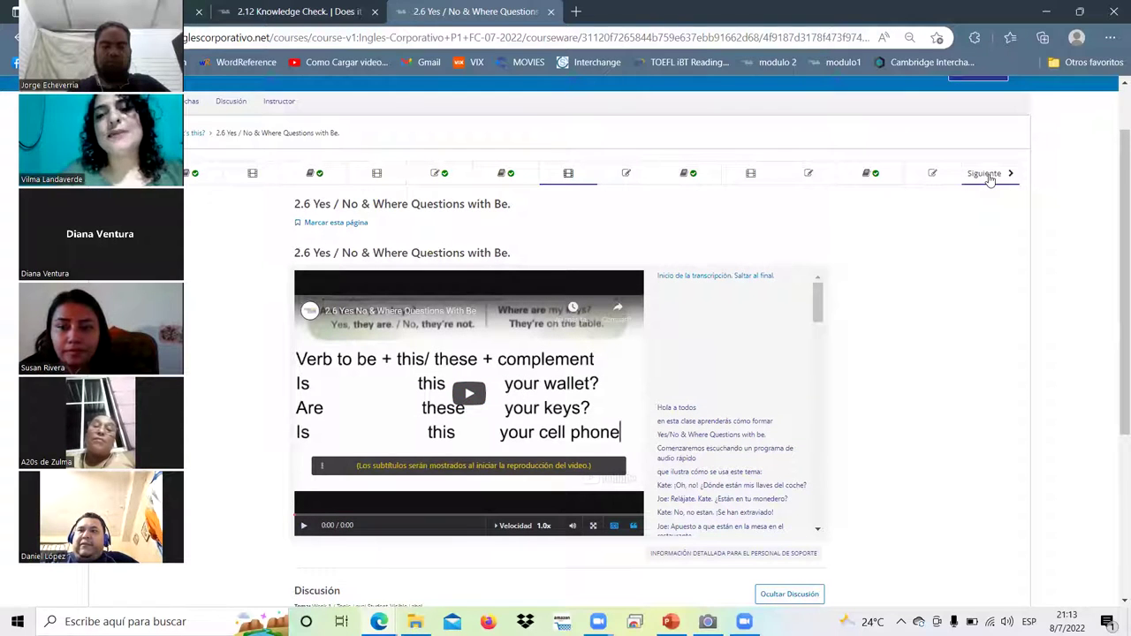
click(987, 174)
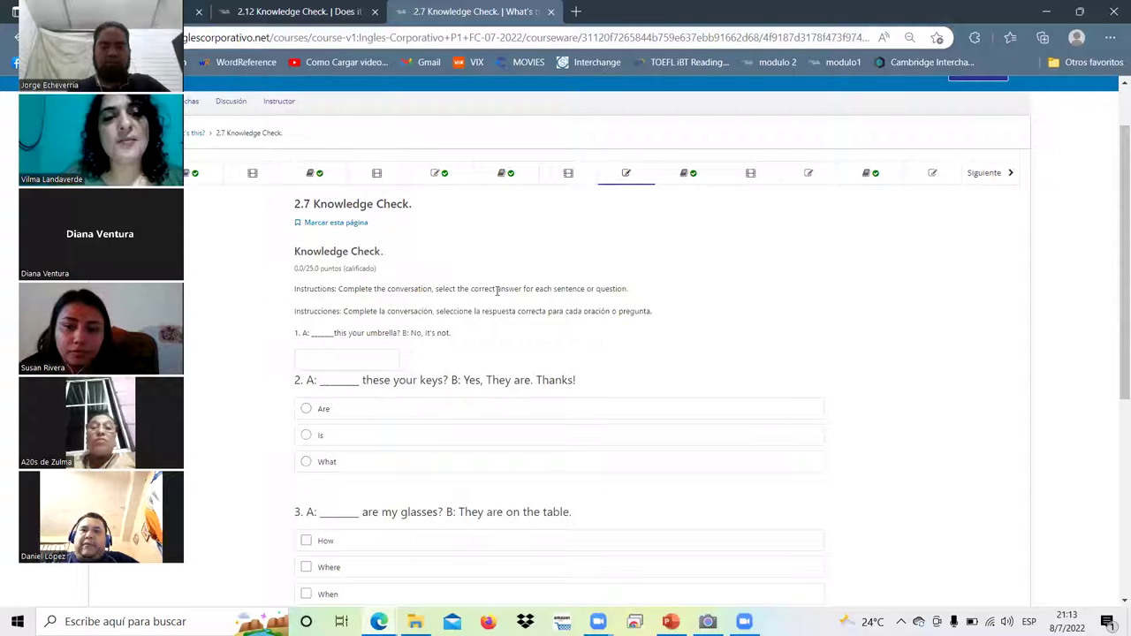
drag(497, 290, 436, 290)
click(626, 289)
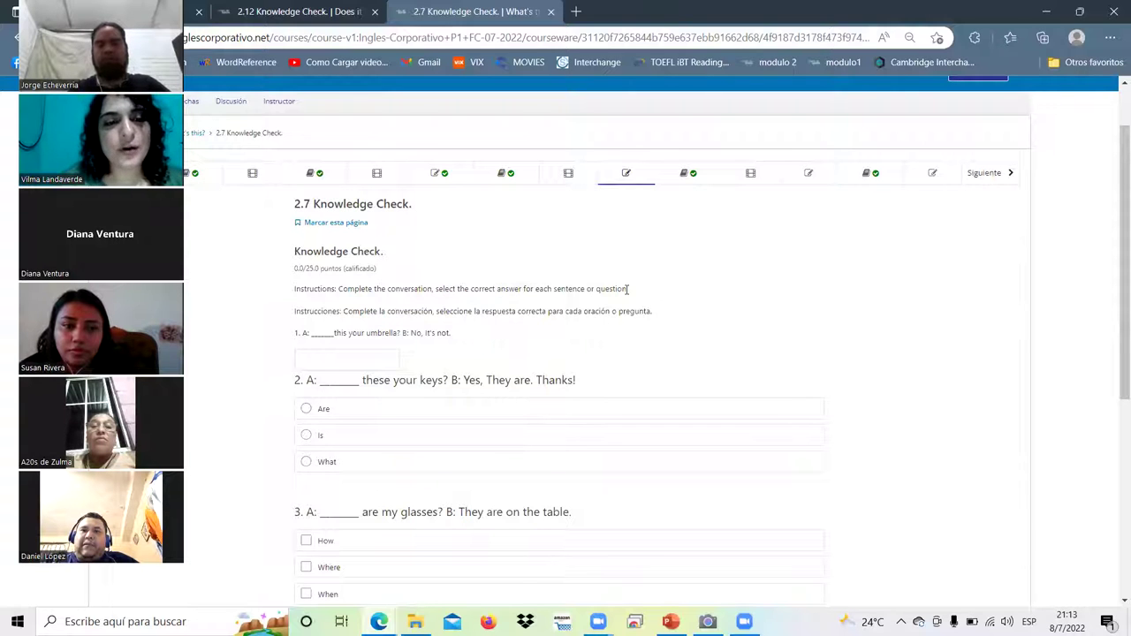
Step: Fill in the blank of question 1 about the umbrella with the saved answer "Is"
scroll(336, 341, down, 1)
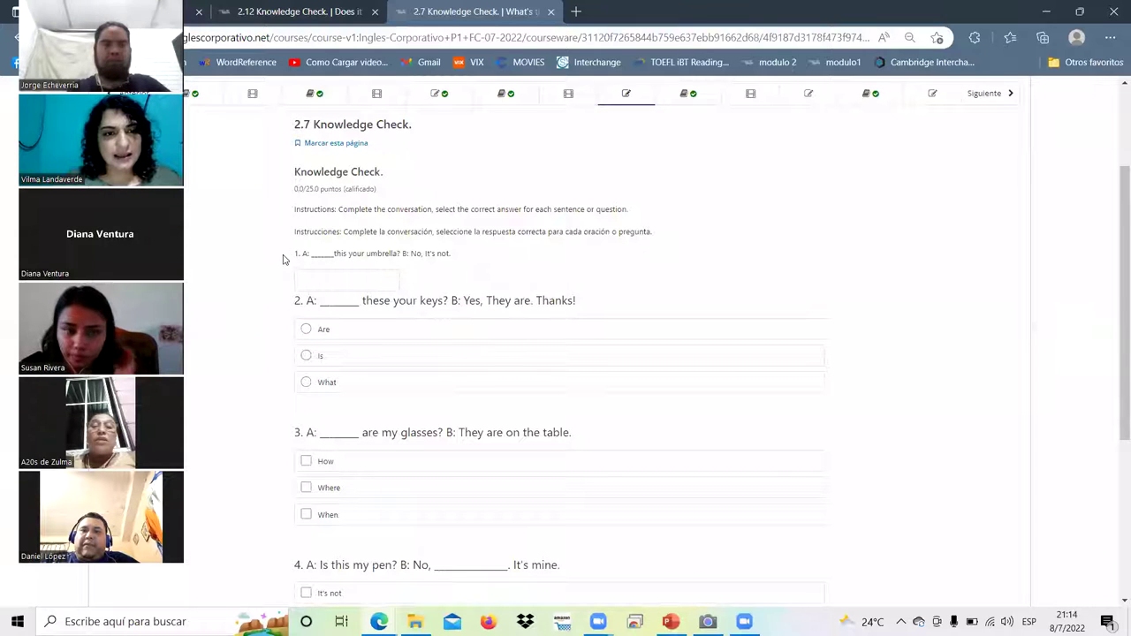
triple_click(488, 262)
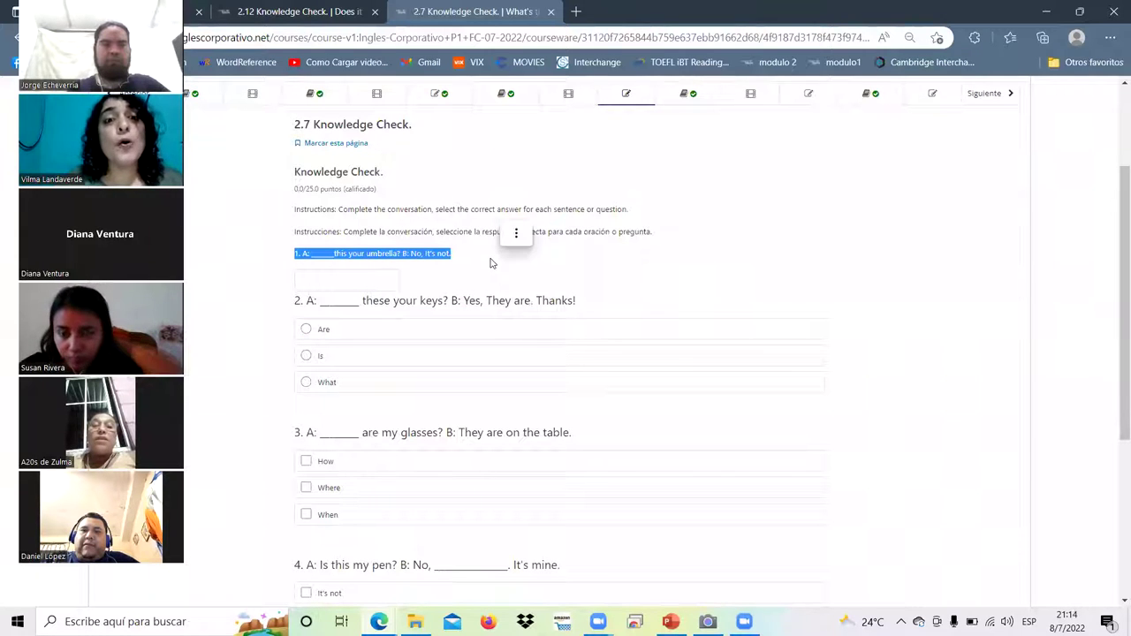
click(373, 281)
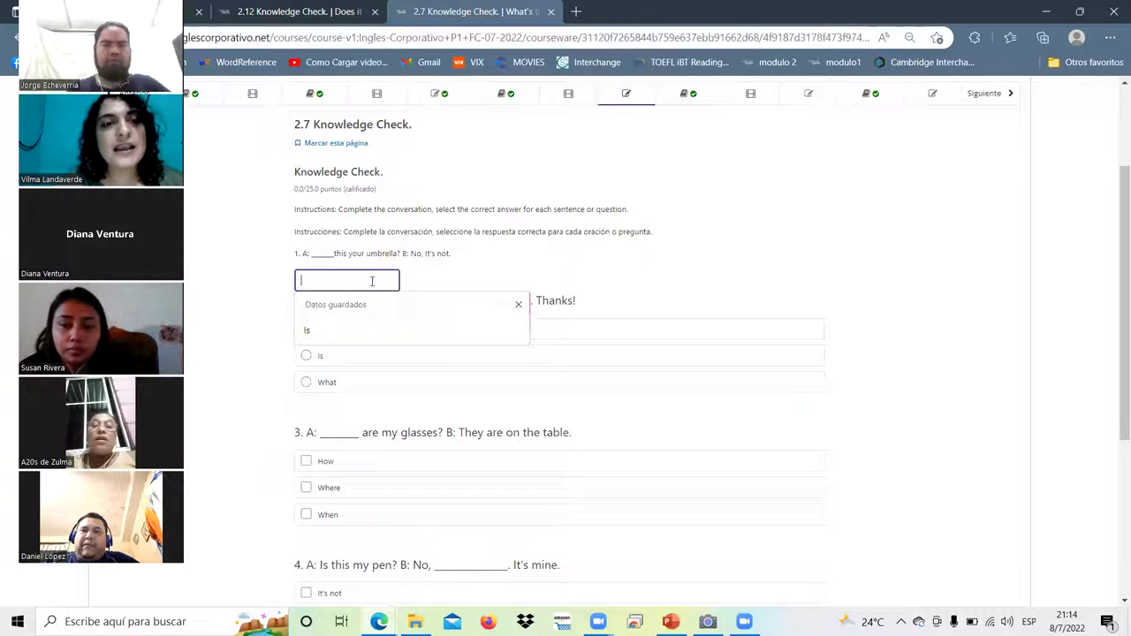
click(190, 298)
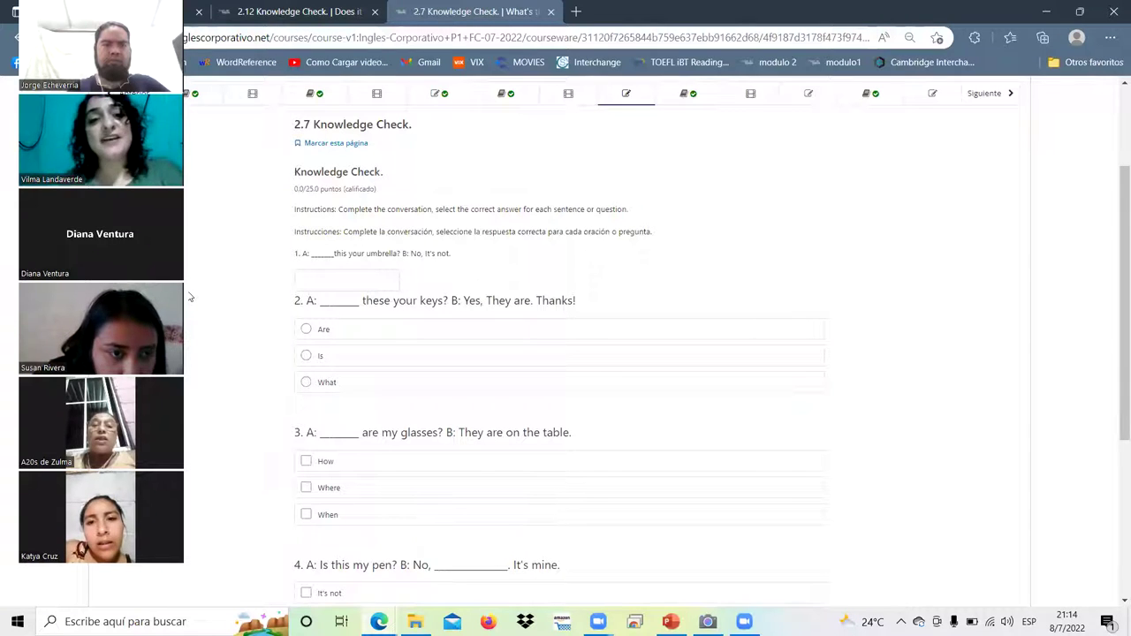
click(363, 280)
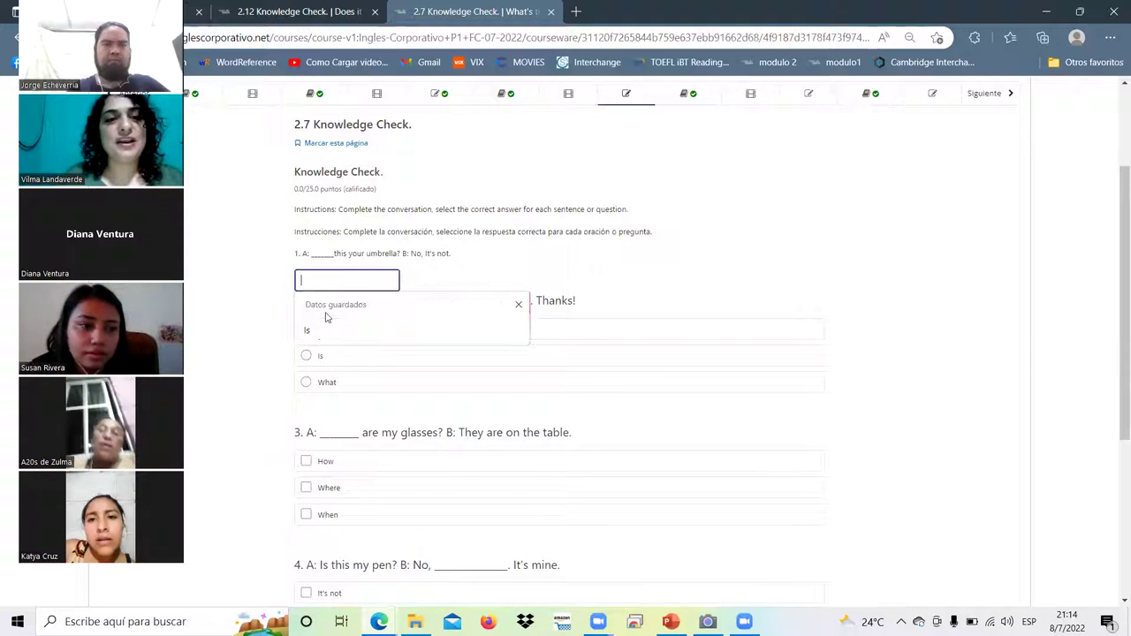
click(317, 332)
click(200, 325)
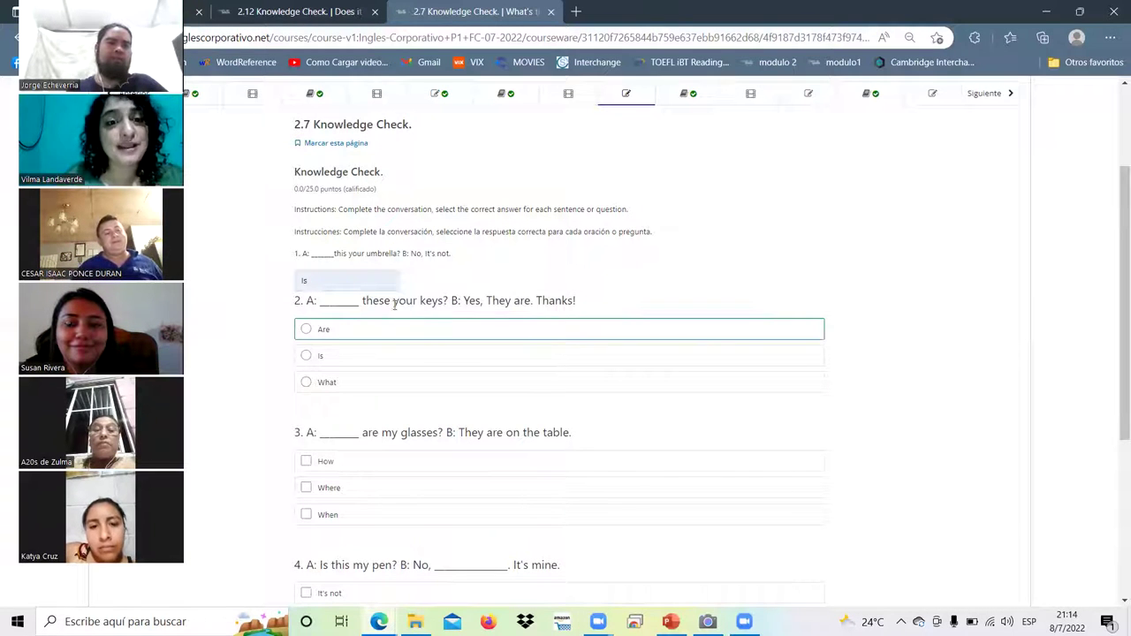
Step: Answer question 2 about the keys with "Are" and question 3 about the glasses with "Where"
click(317, 329)
scroll(469, 370, down, 2)
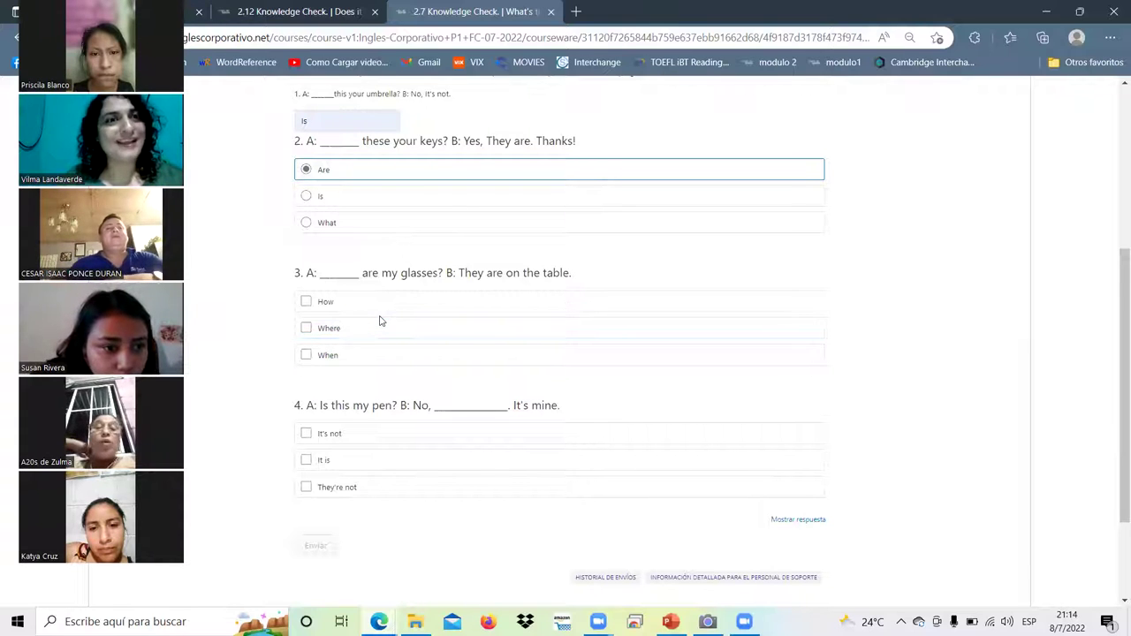
click(307, 329)
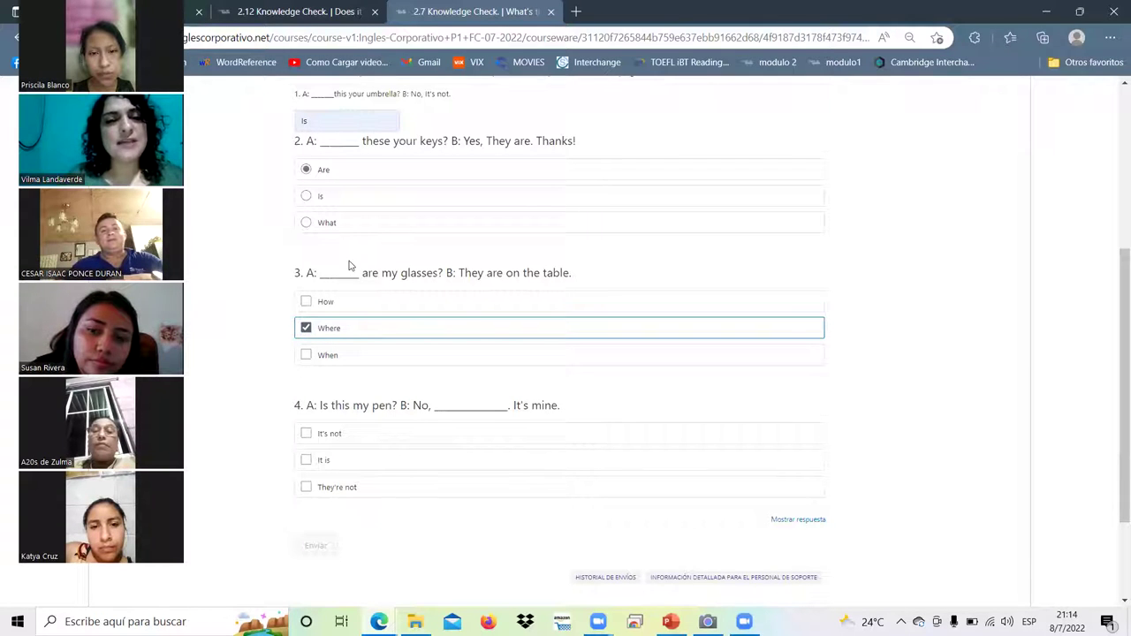
Step: Examine the wording of question 3, highlighting "They" in the reply and the answer option "How"
click(387, 273)
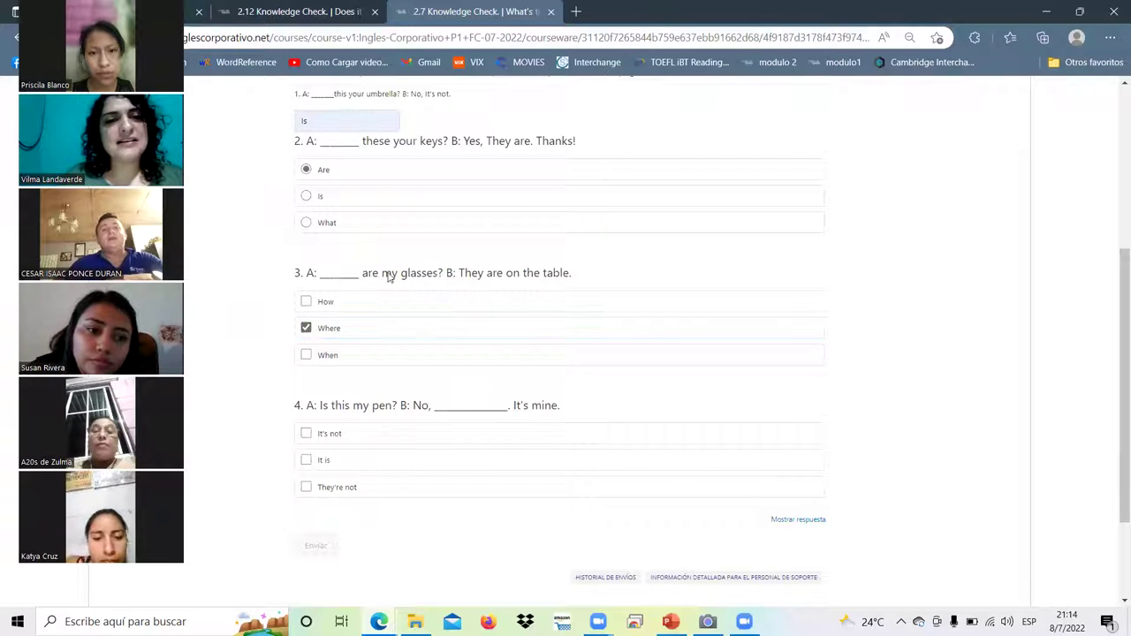
double_click(391, 274)
double_click(473, 273)
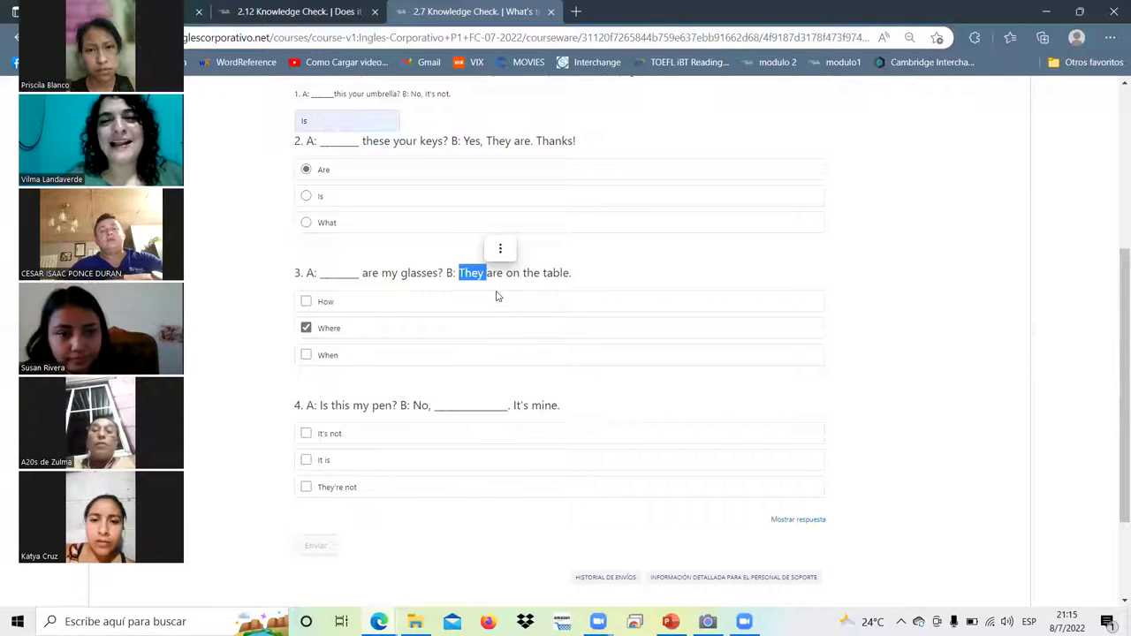
double_click(325, 302)
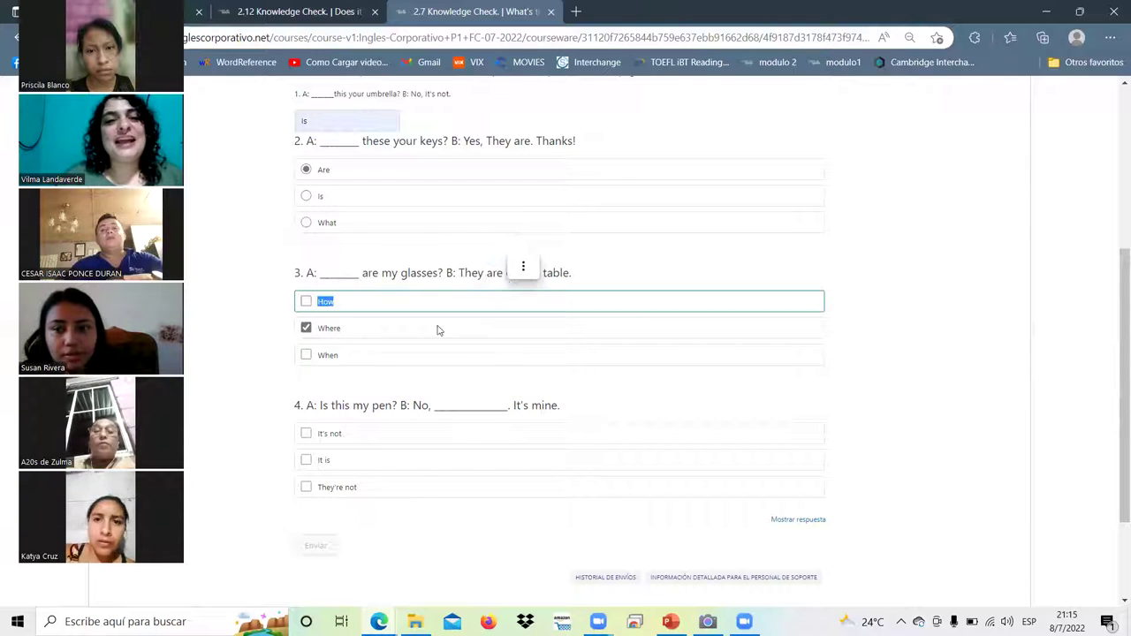
click(288, 274)
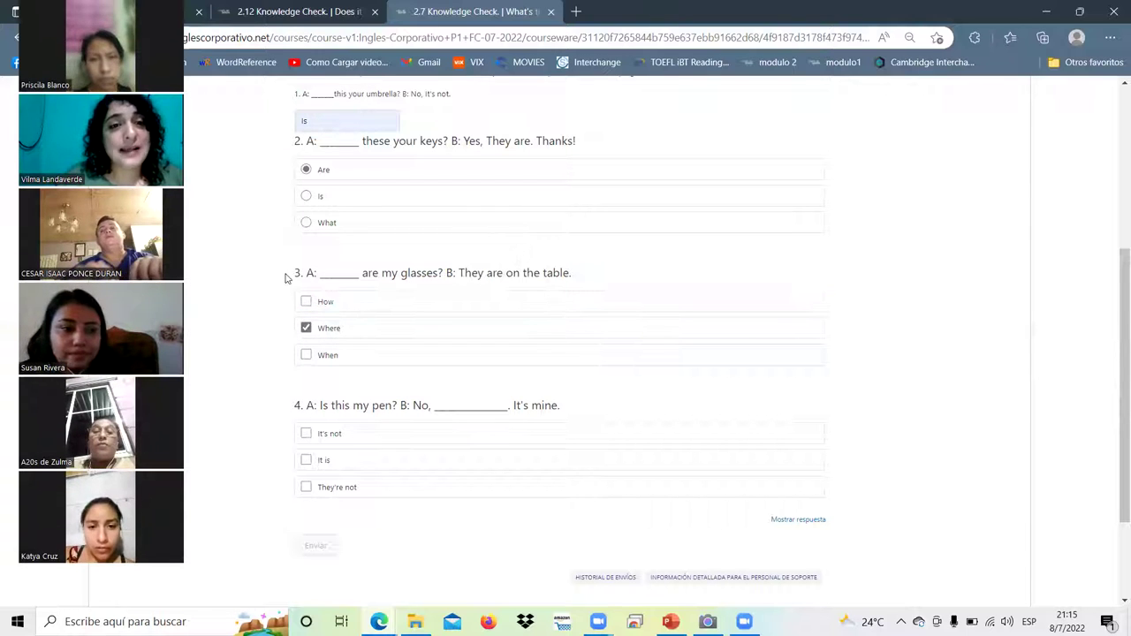
click(310, 332)
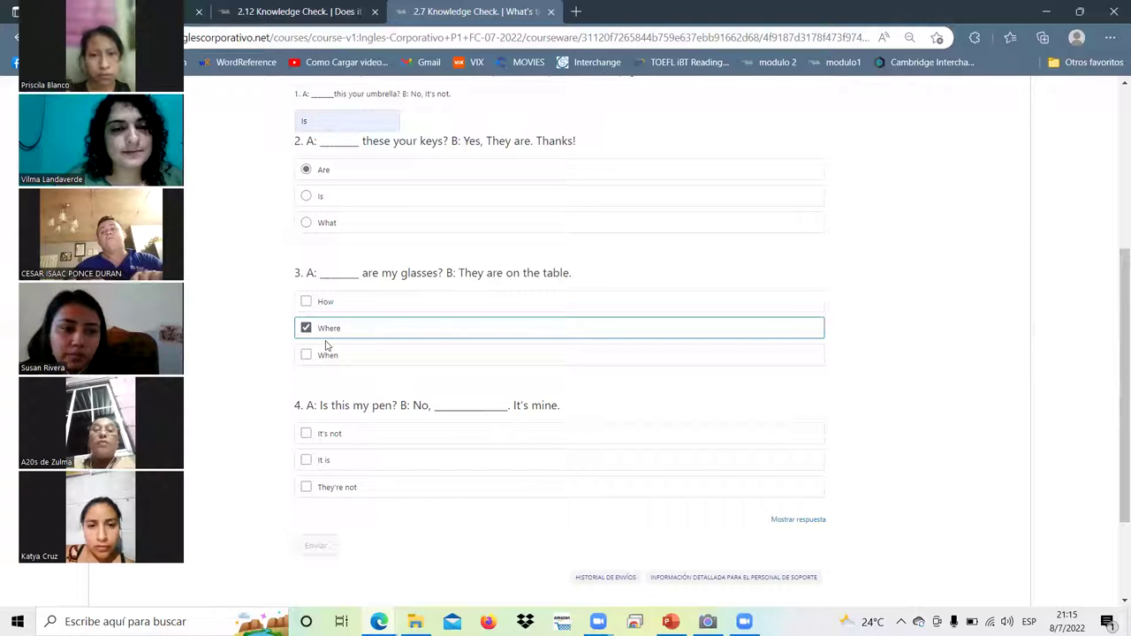
Step: Answer question 4 about the pen with "It's not" and submit the knowledge check
scroll(345, 369, down, 1)
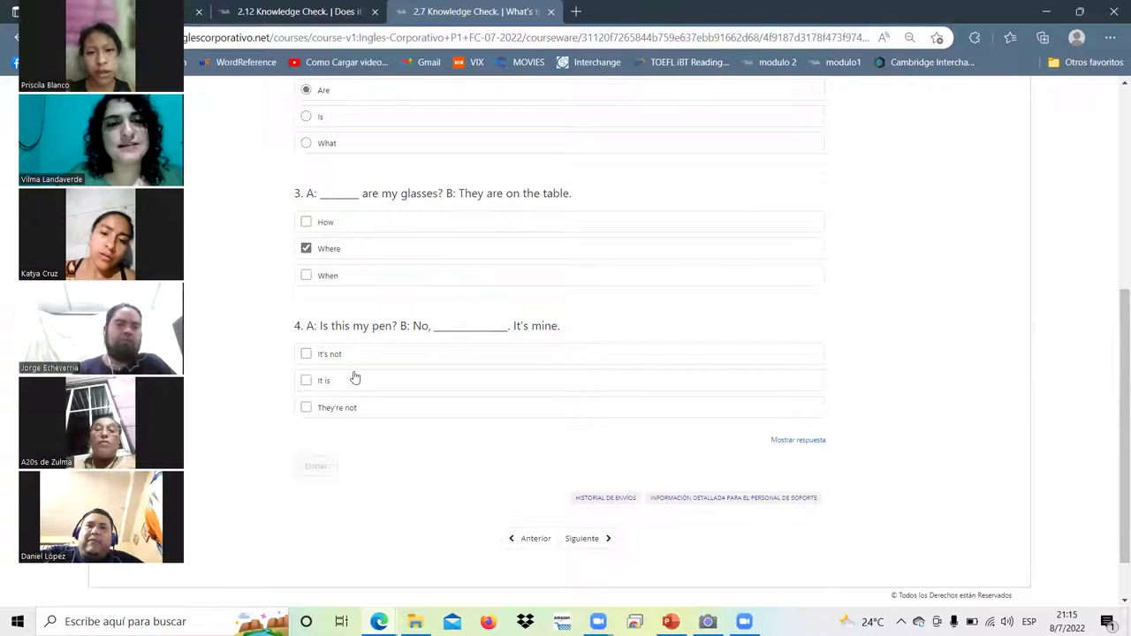
click(310, 355)
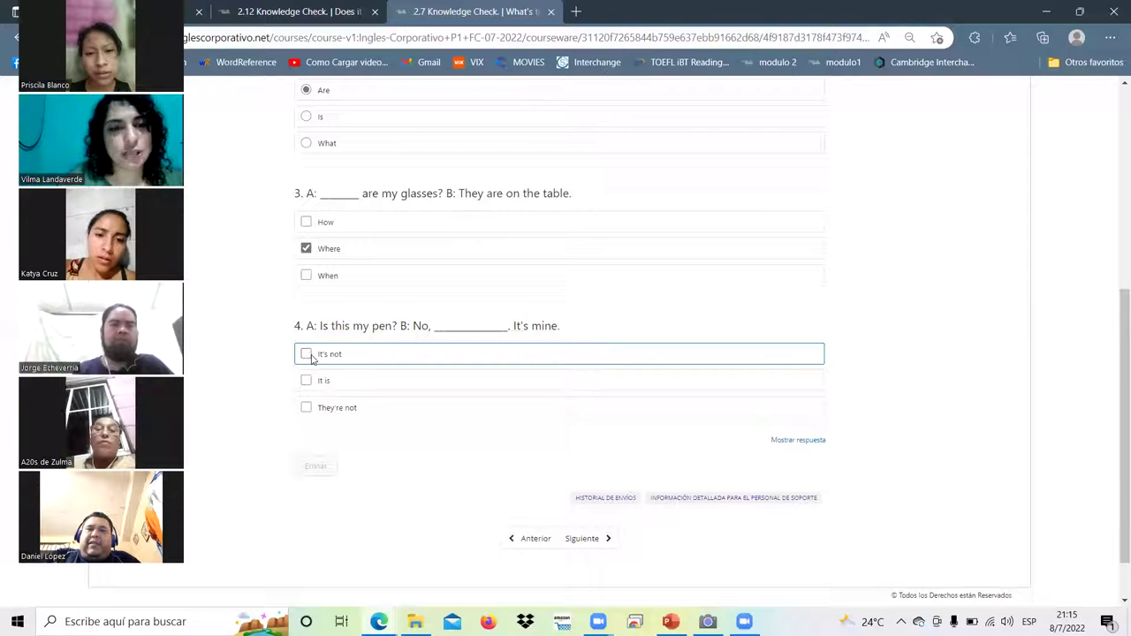
click(310, 355)
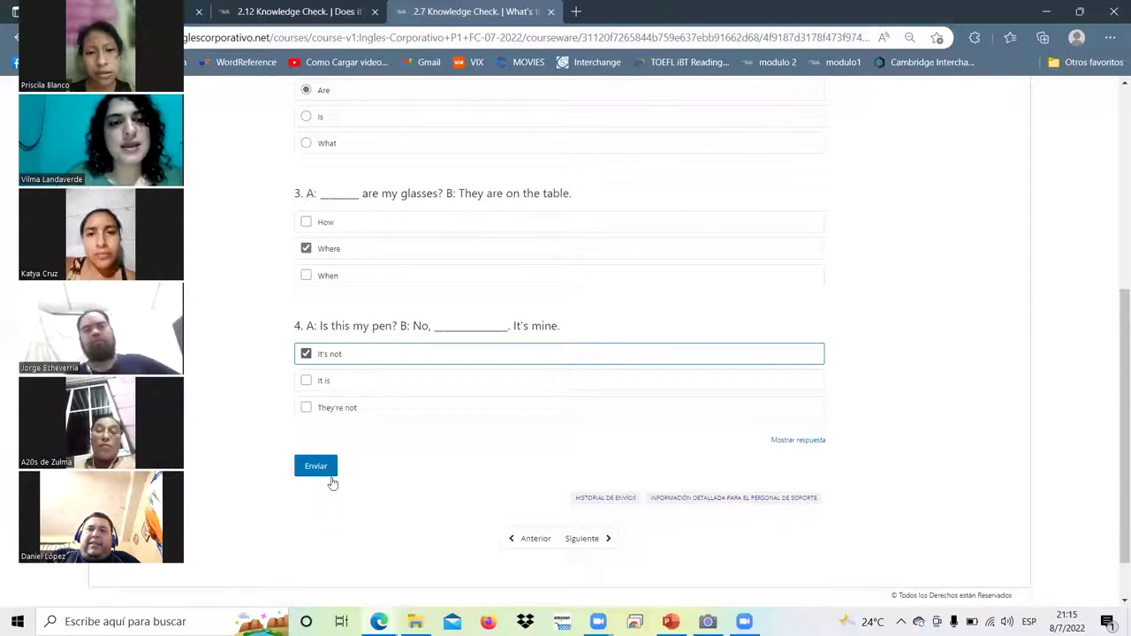
click(326, 472)
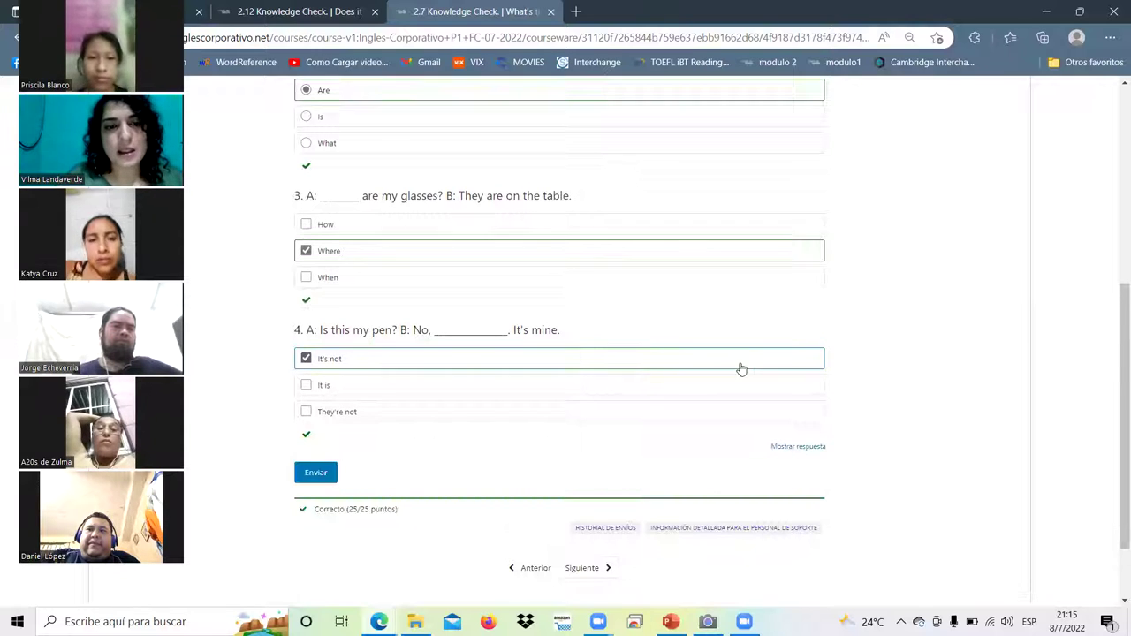
Step: Review the graded answers and the score of the submitted knowledge check
key(ctrl+plus)
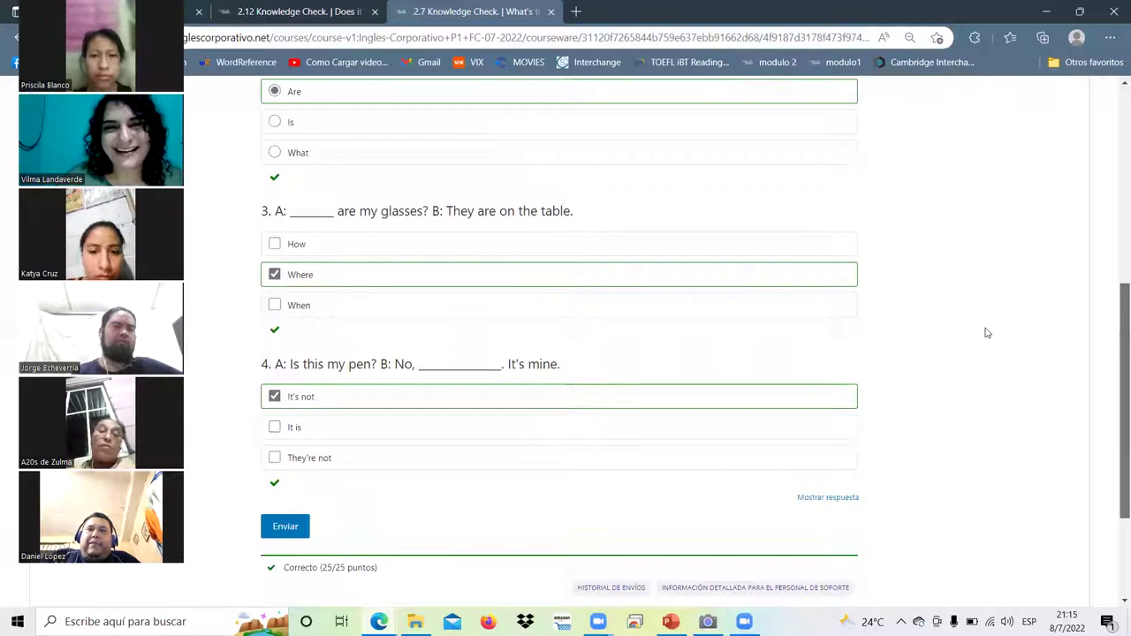
scroll(988, 332, down, 2)
key(ctrl+minus)
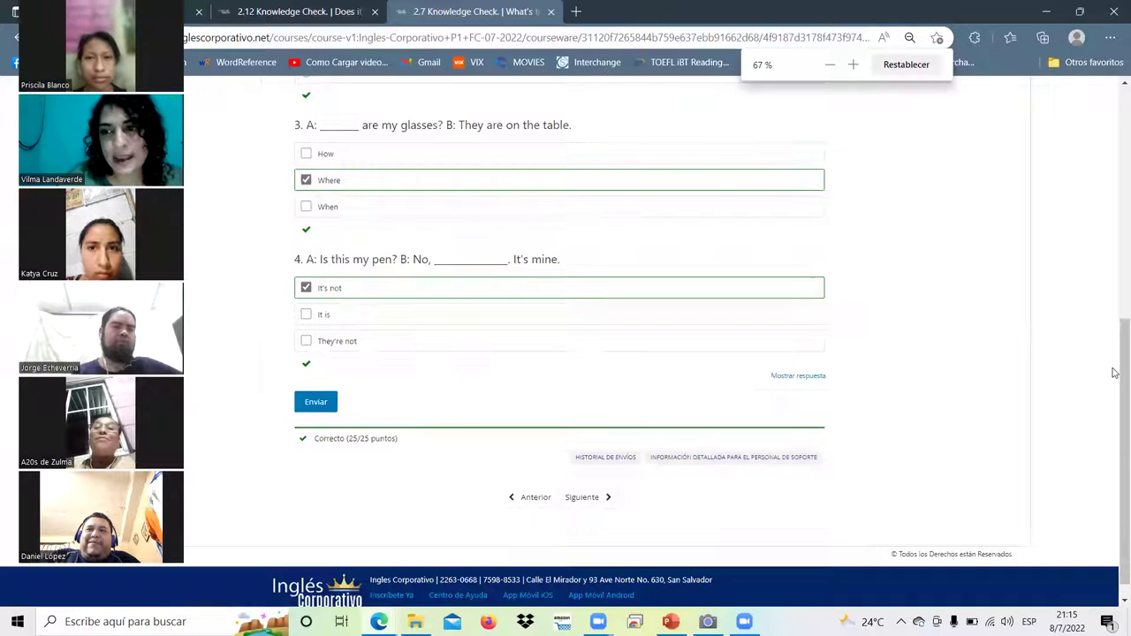
scroll(1114, 297, up, 2)
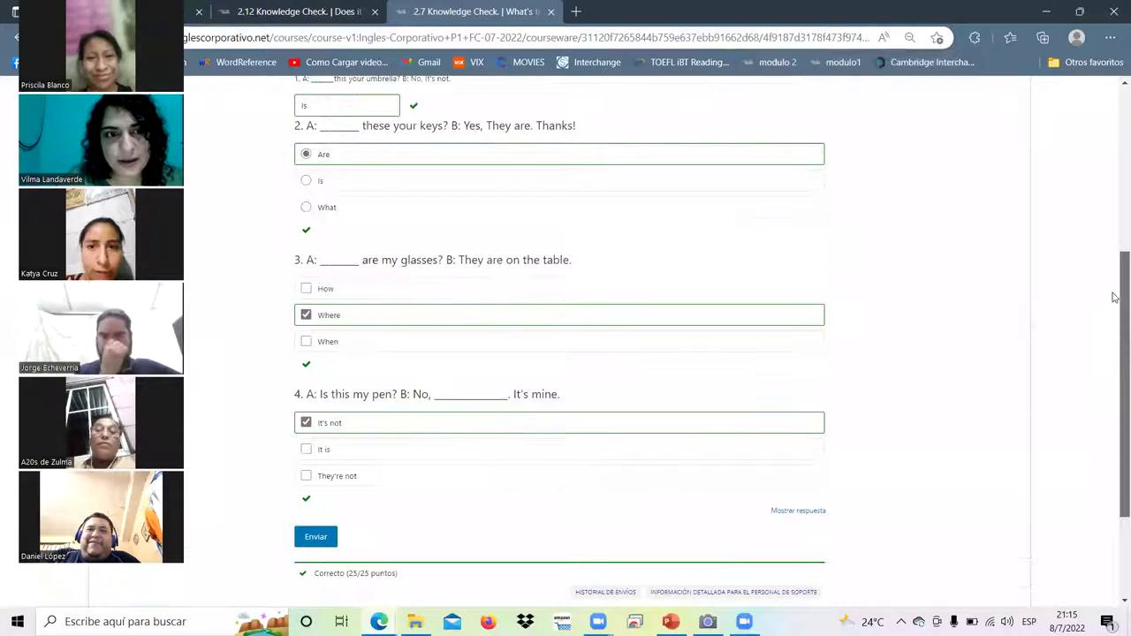
scroll(1113, 297, up, 1)
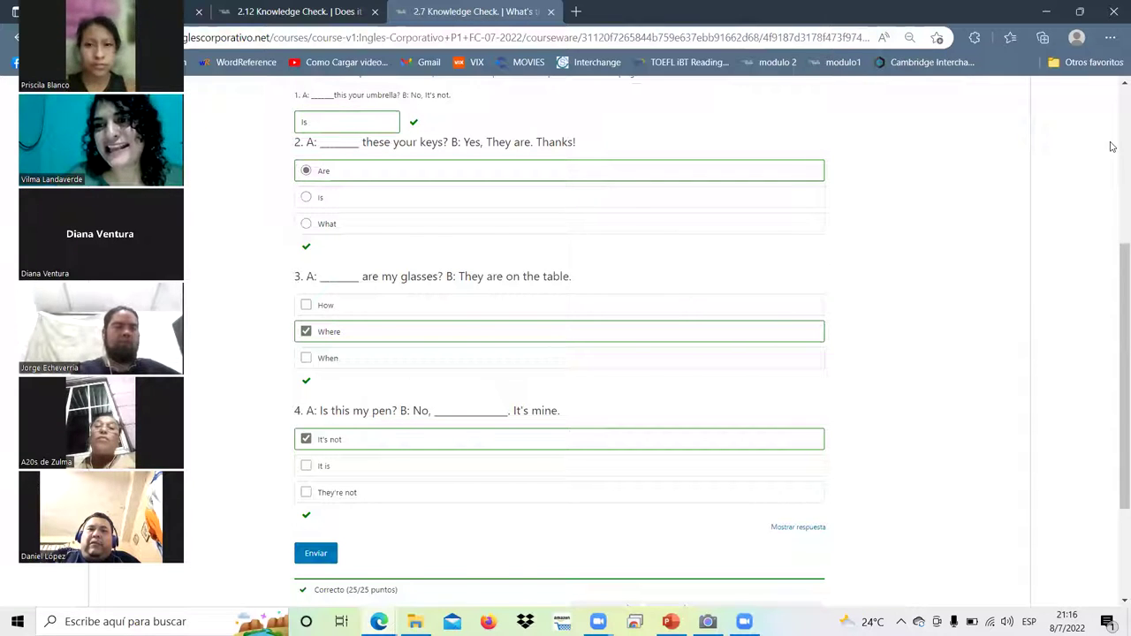
Step: Advance past the 2.8 Lesson Objective to the 2.9 Prepositions unit and show its video in full screen
scroll(1028, 168, up, 3)
scroll(987, 247, up, 1)
click(989, 250)
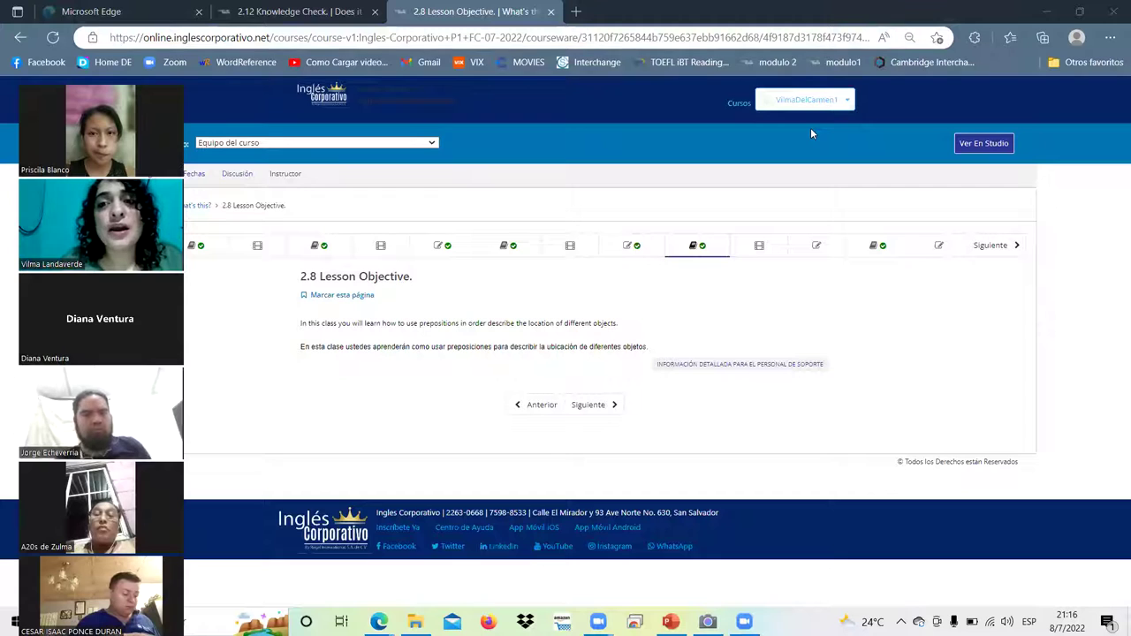
click(1017, 246)
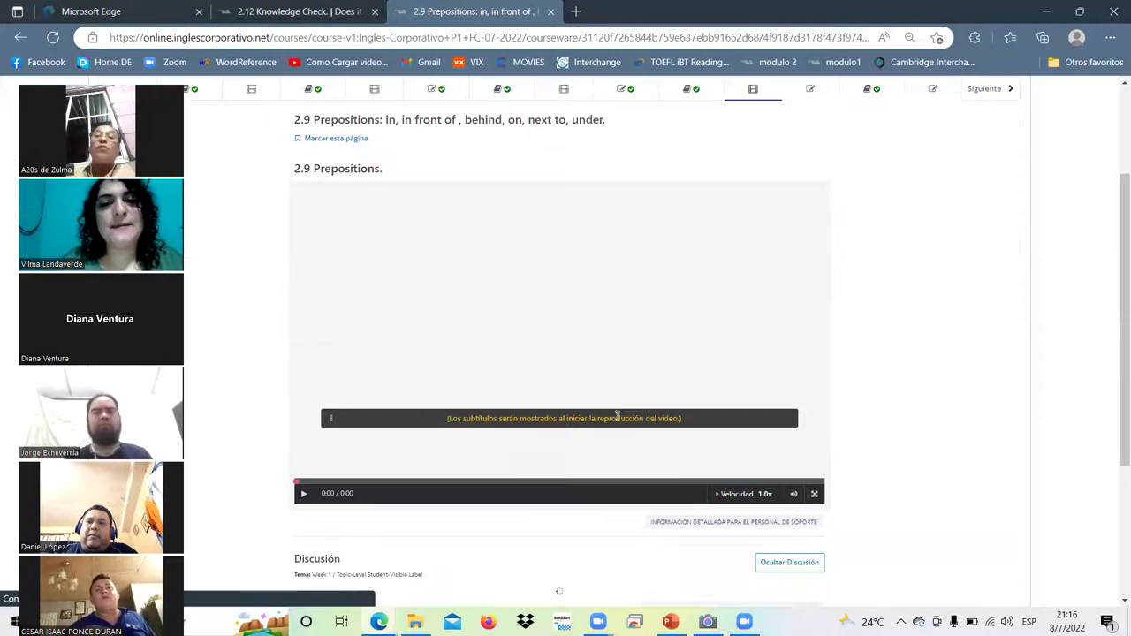
scroll(626, 371, down, 1)
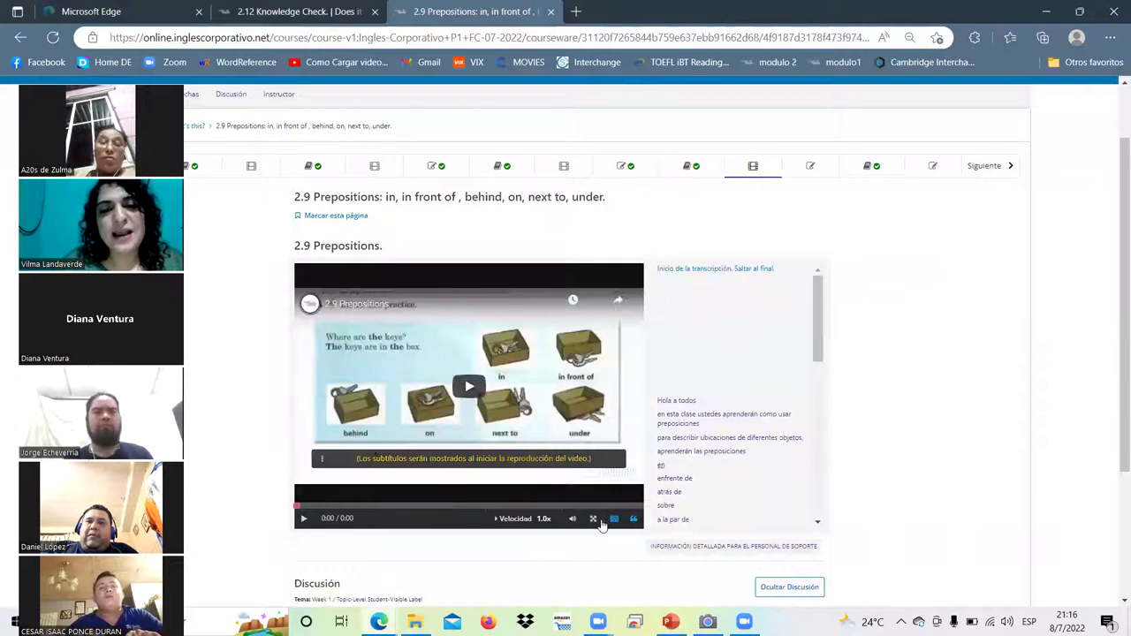
click(595, 520)
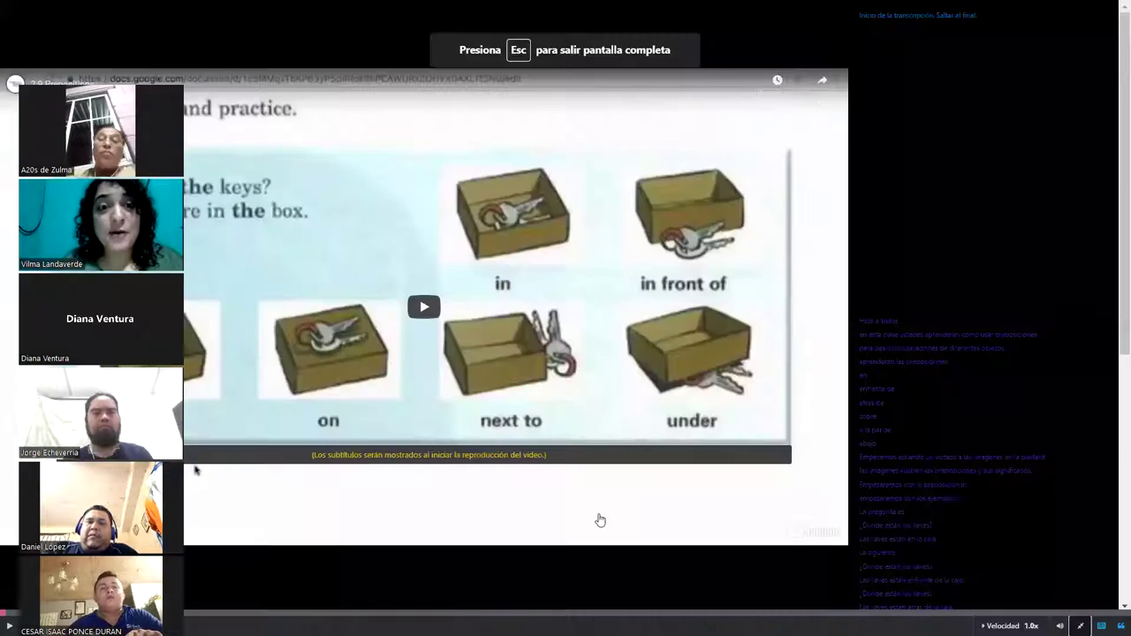